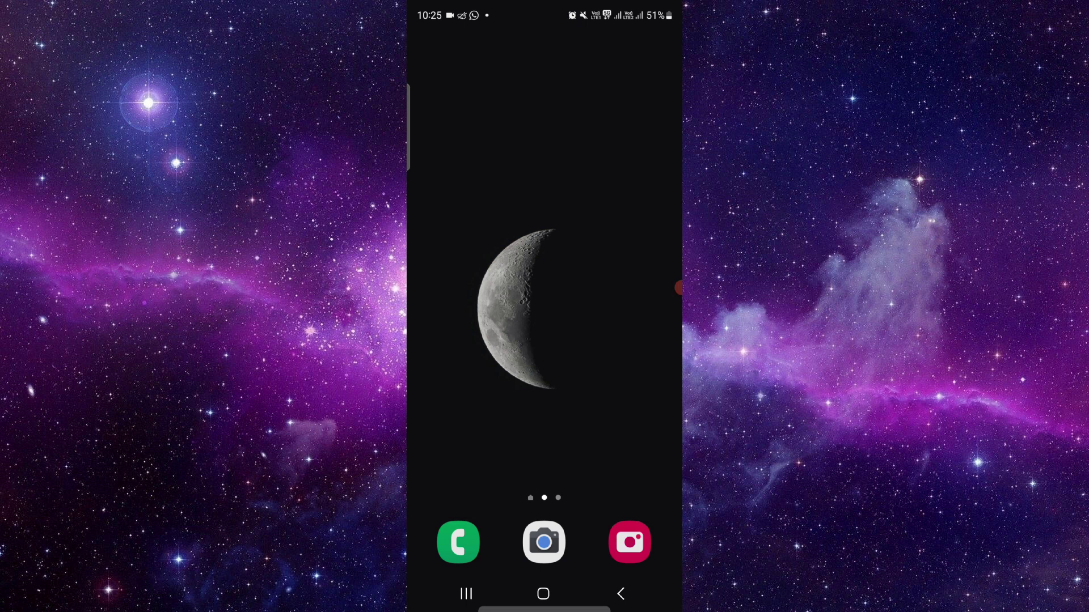
- Swipe to the home page with app shortcuts and launch Google Play Store
left_click_drag(477, 298, 630, 298)
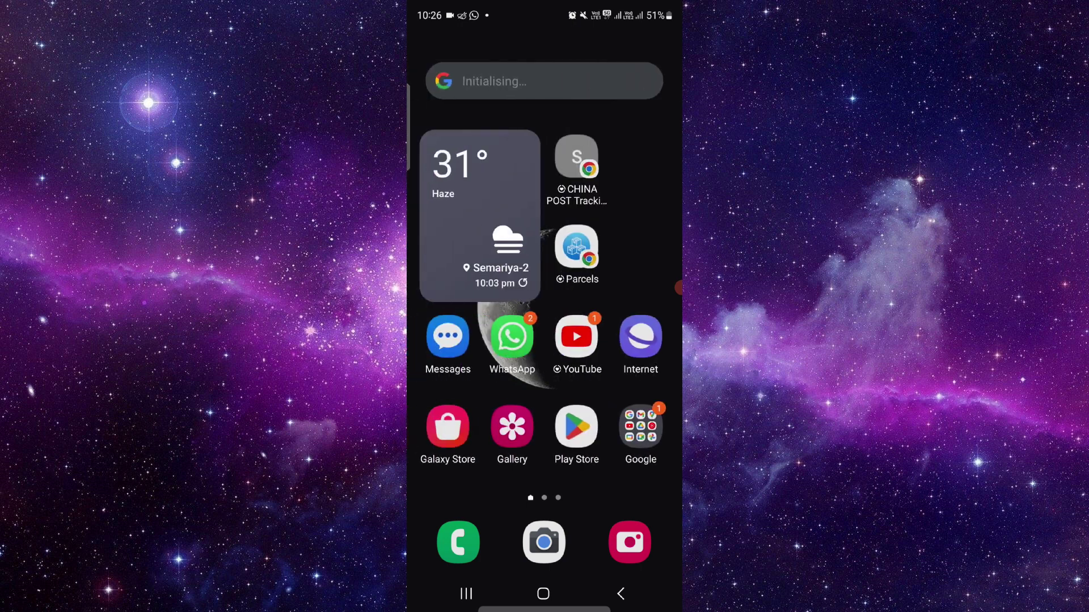
left_click(576, 428)
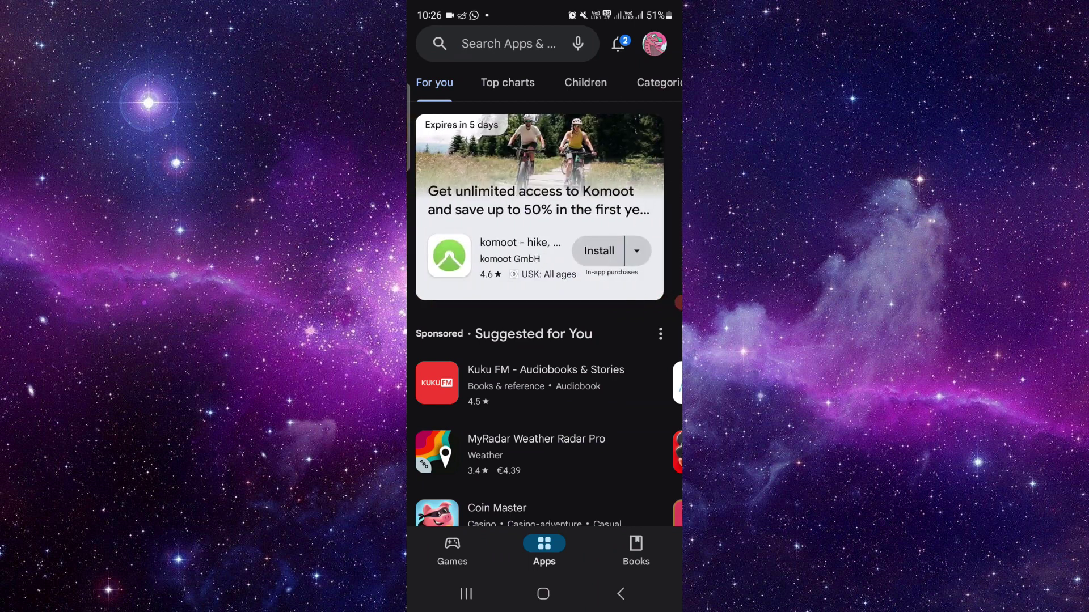
- Search for 'petro canada points' and open the Petro-Canada app's details page
left_click(508, 43)
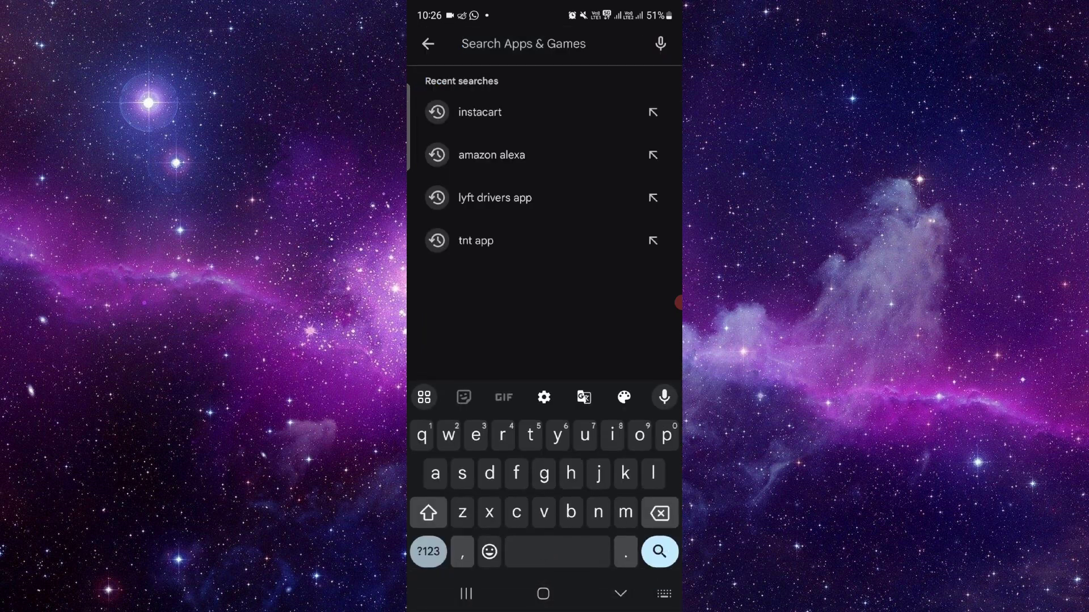
type("petro ")
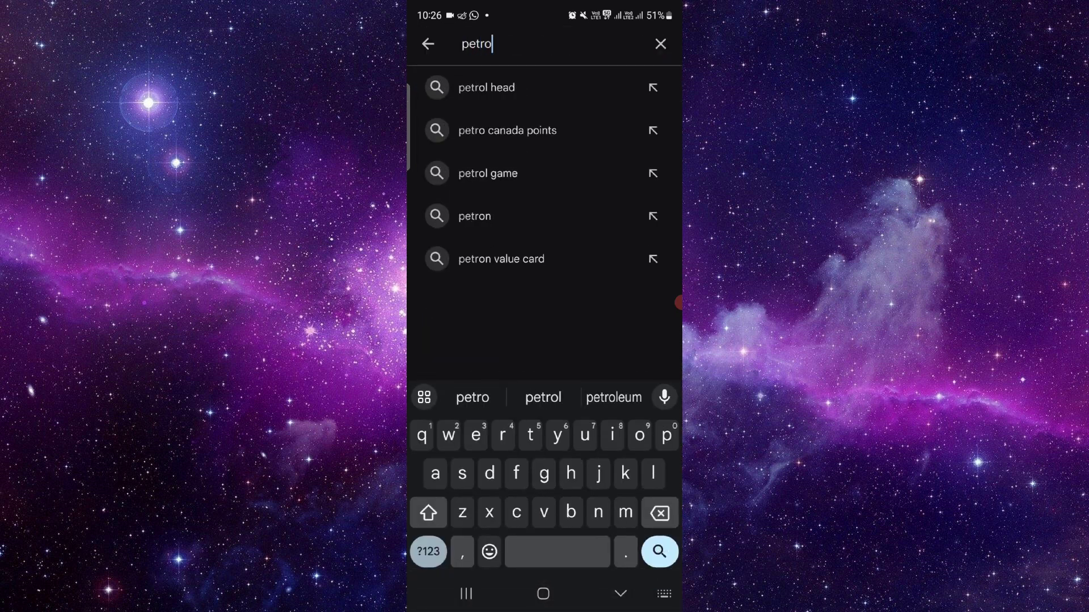
type("c")
left_click(507, 87)
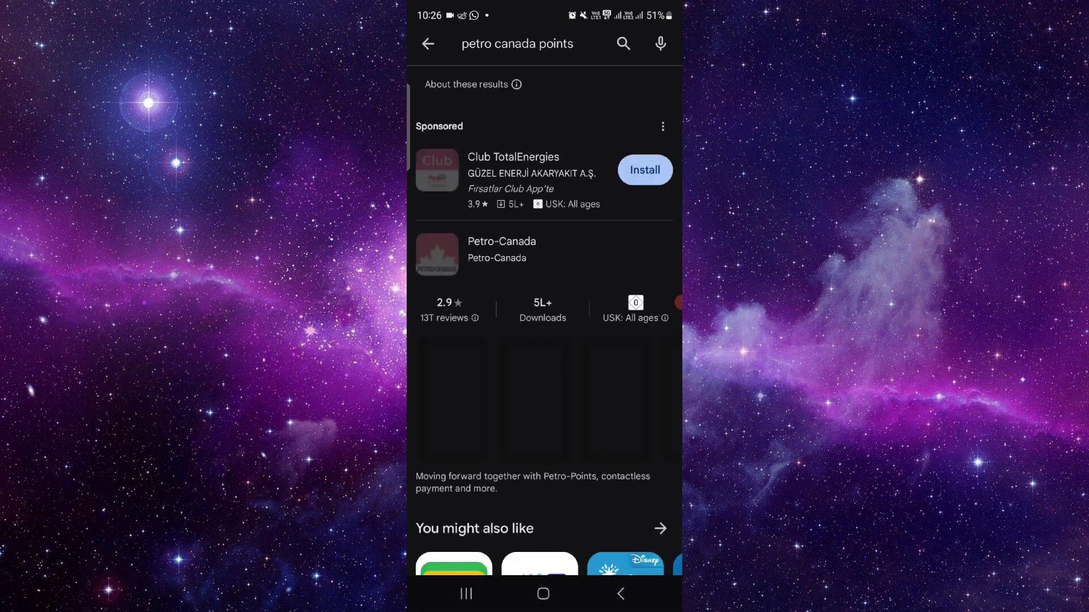
left_click(510, 251)
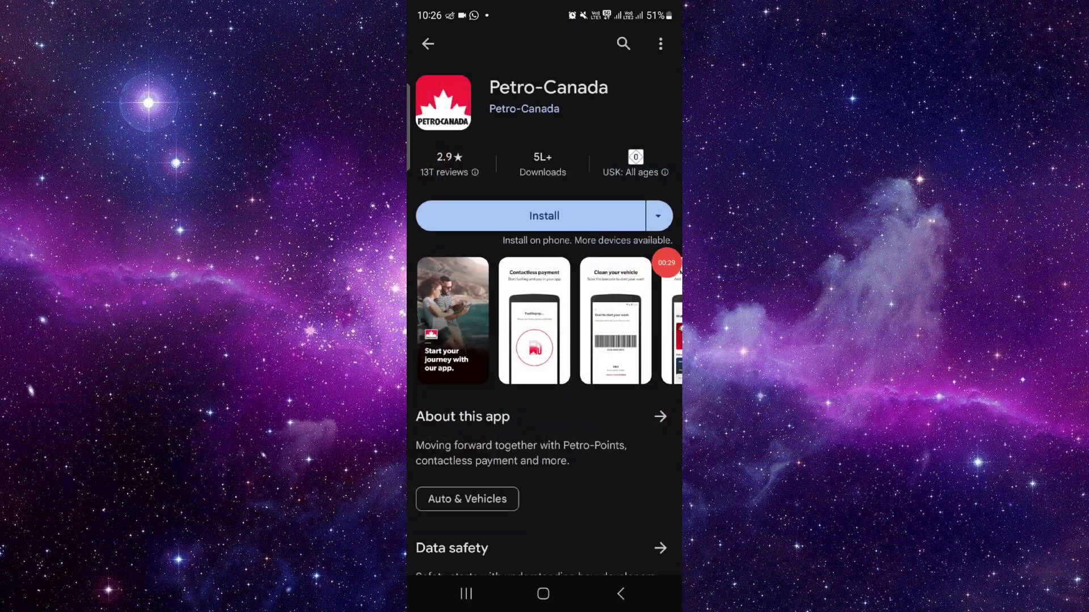
- Close all running apps from Recents and return to the empty moon wallpaper page
left_click(466, 594)
left_click(543, 476)
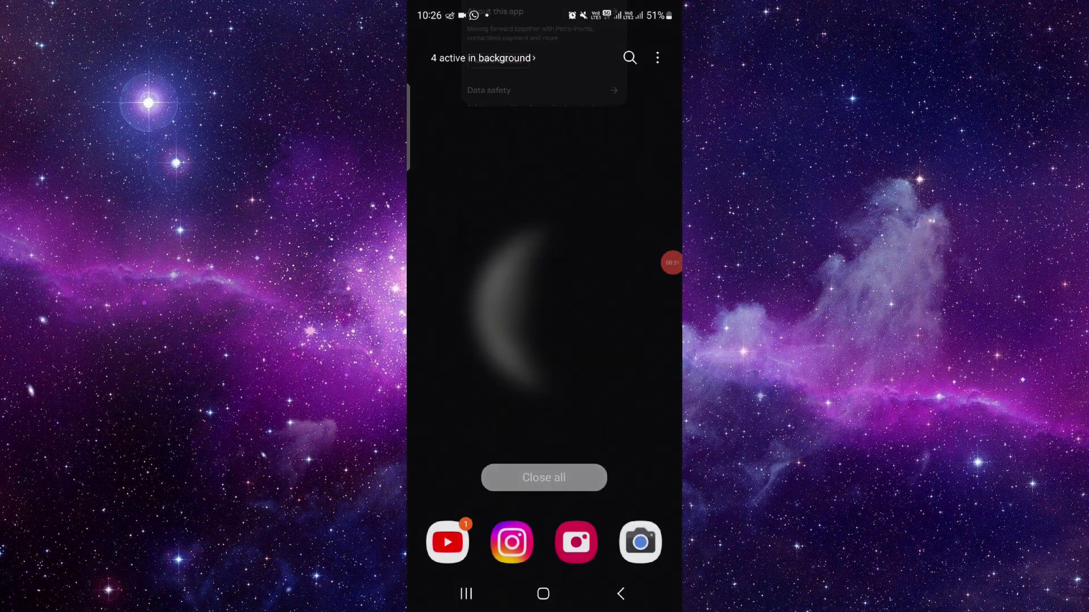
left_click_drag(631, 358, 451, 358)
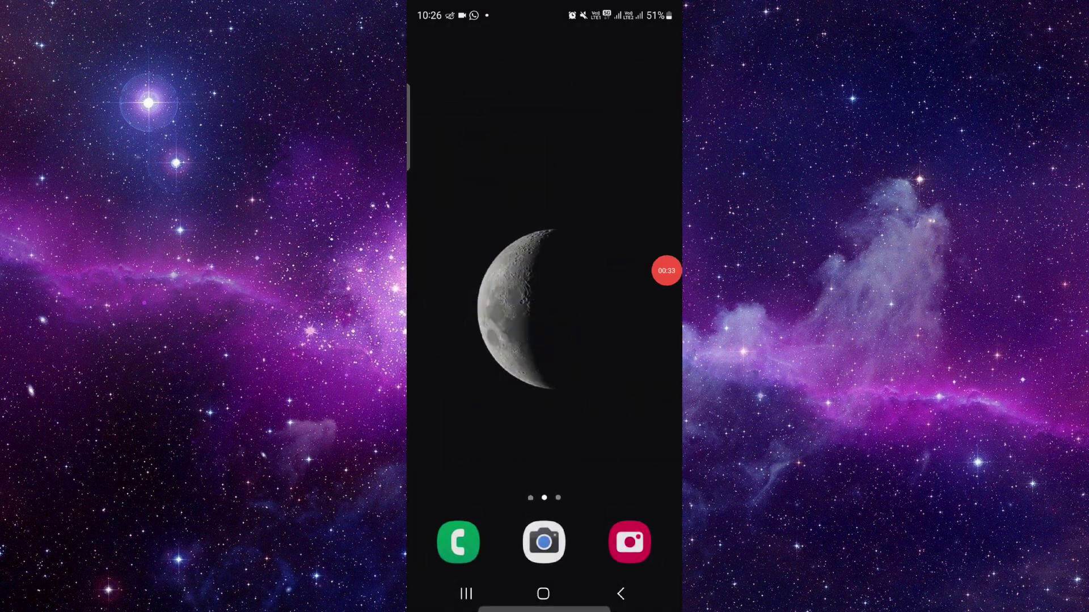
left_click_drag(662, 306, 666, 340)
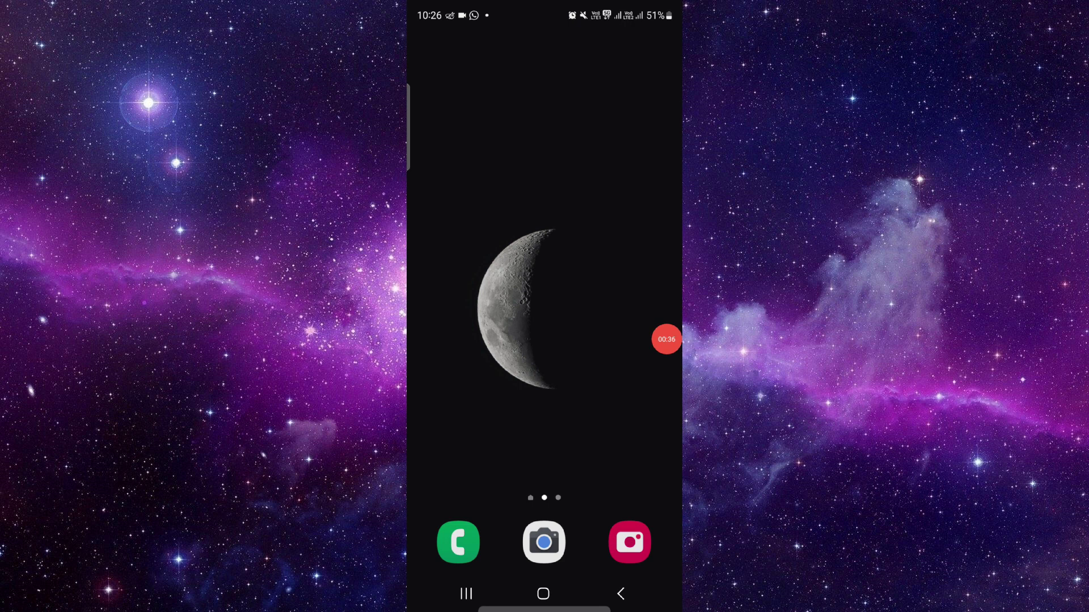